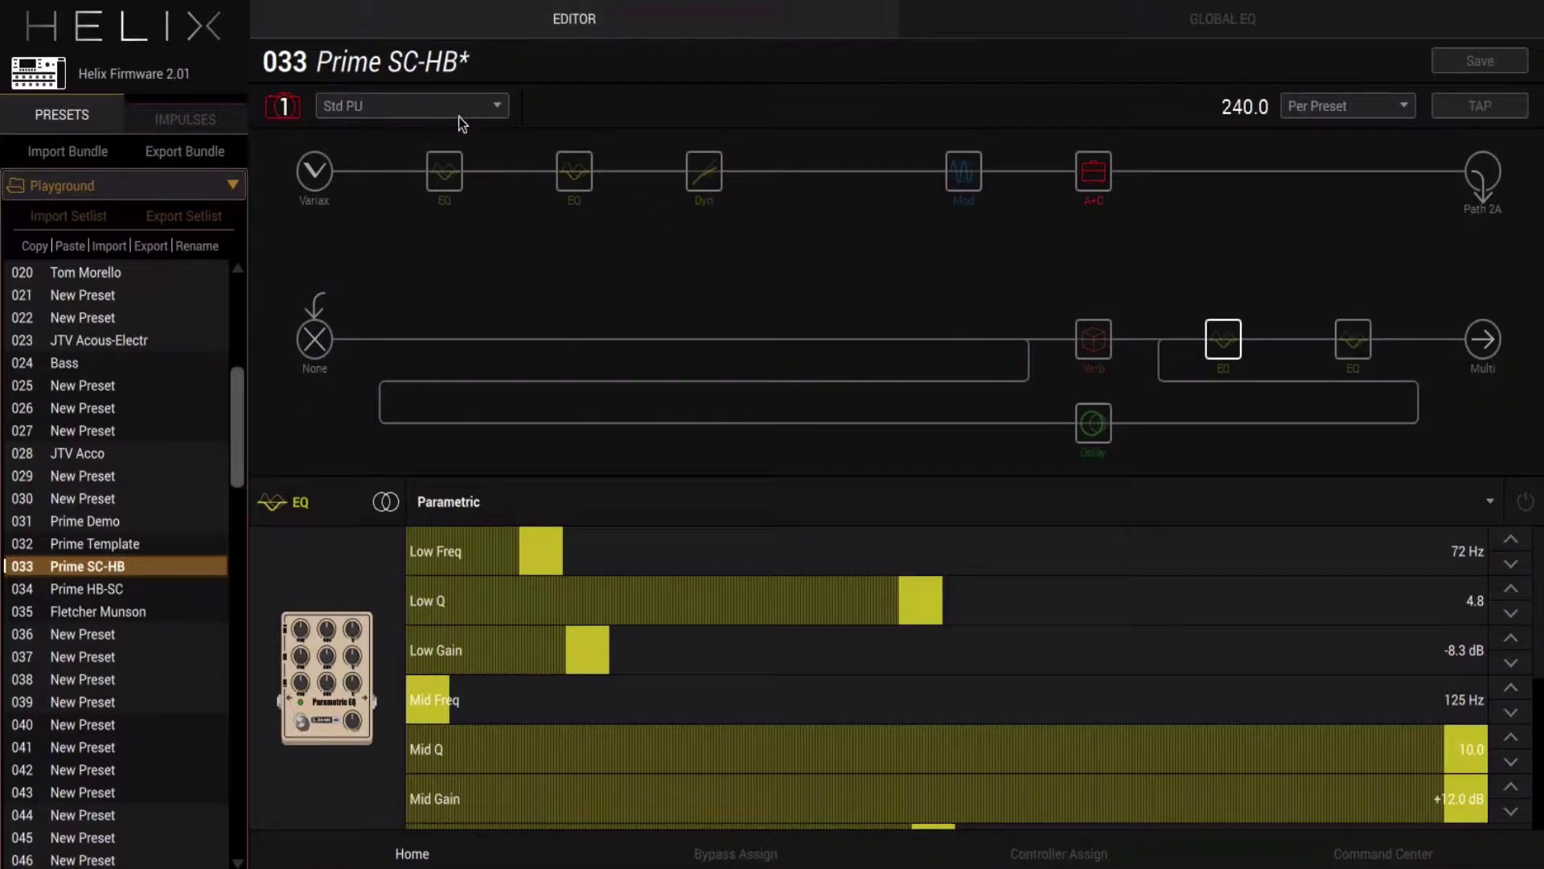
- Switch Prime SC-HB to the SC-HB STD snapshot, then to SC-HB VC
click(434, 108)
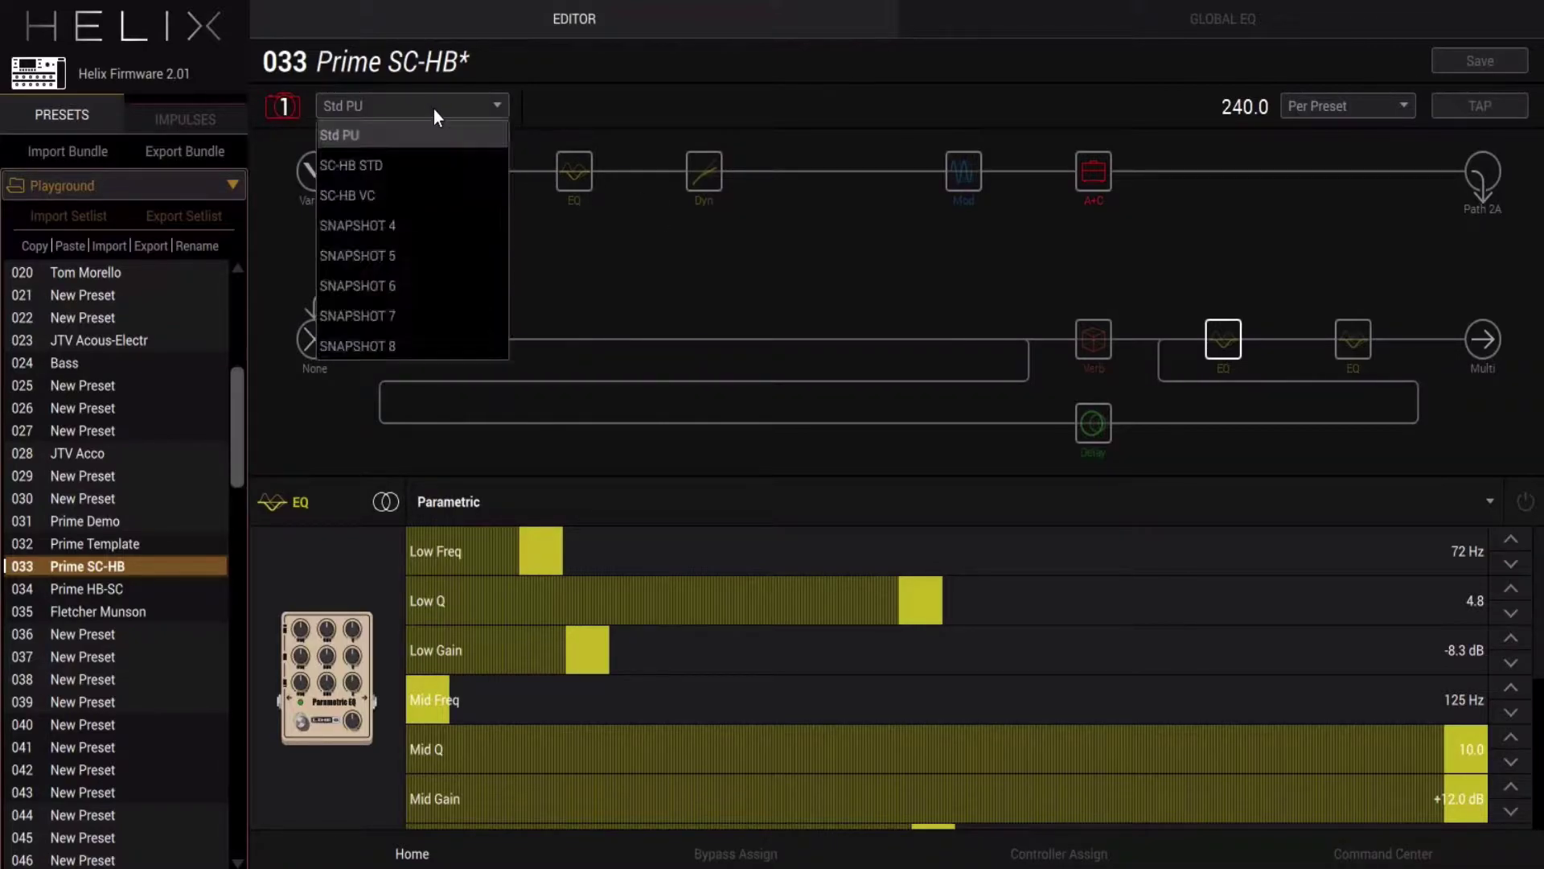
click(399, 164)
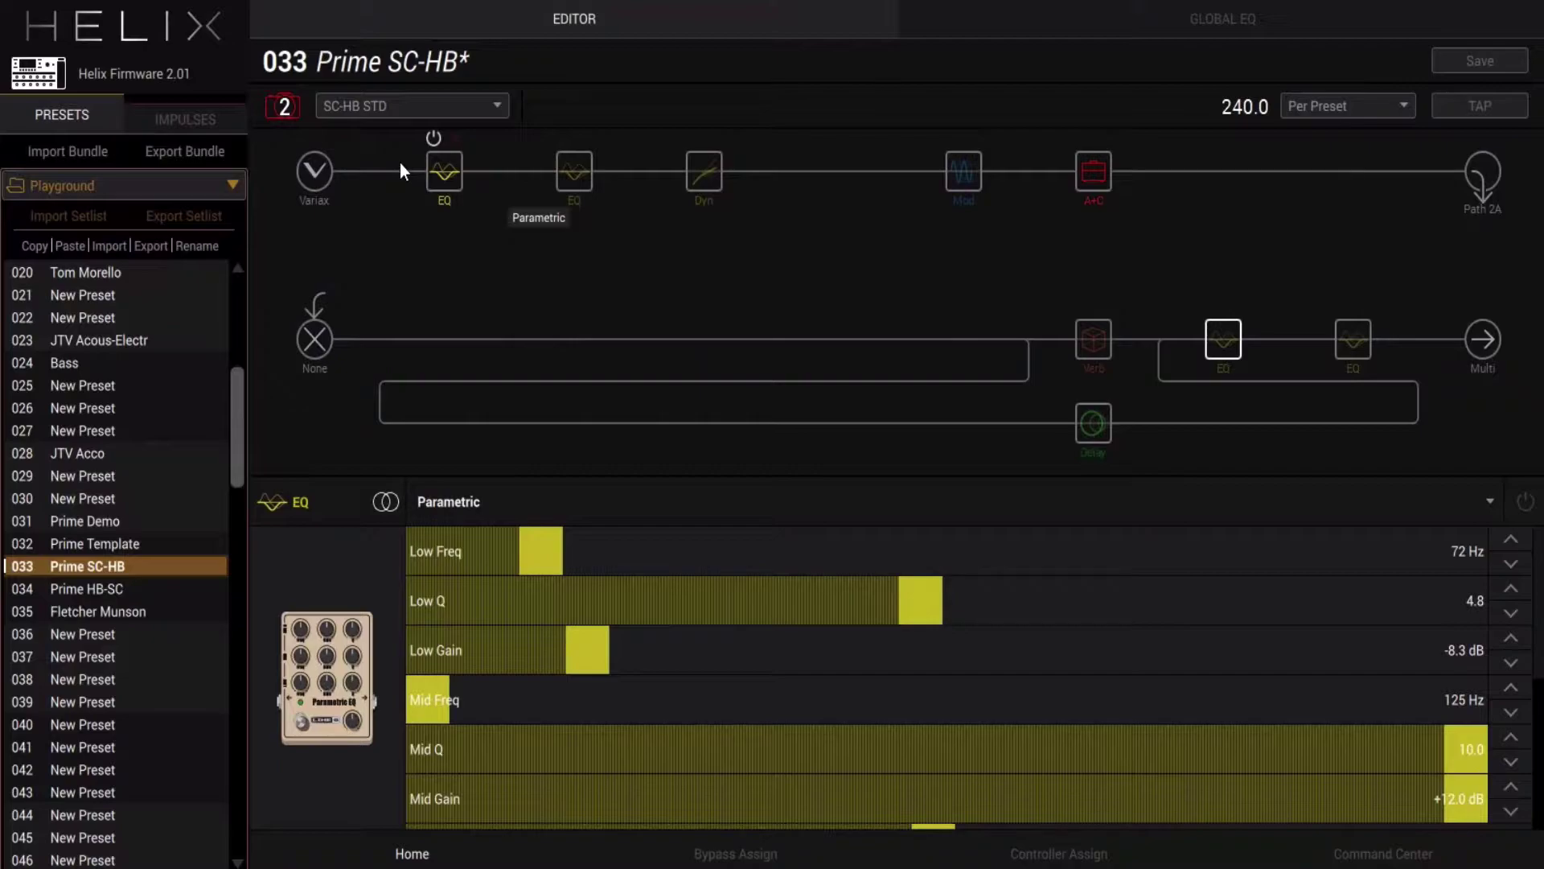
click(431, 108)
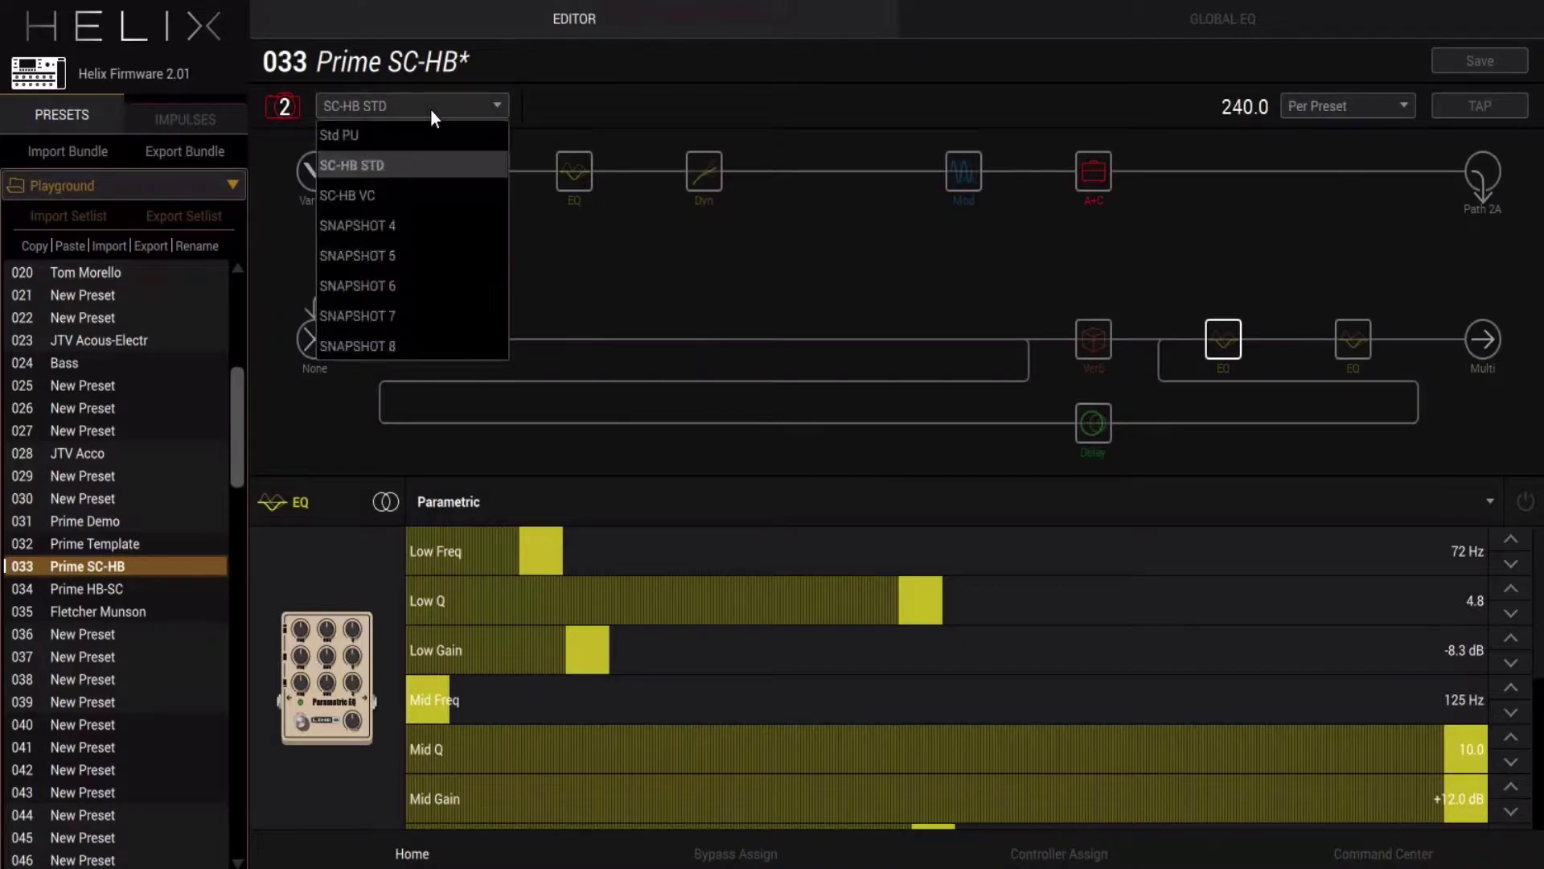
click(395, 197)
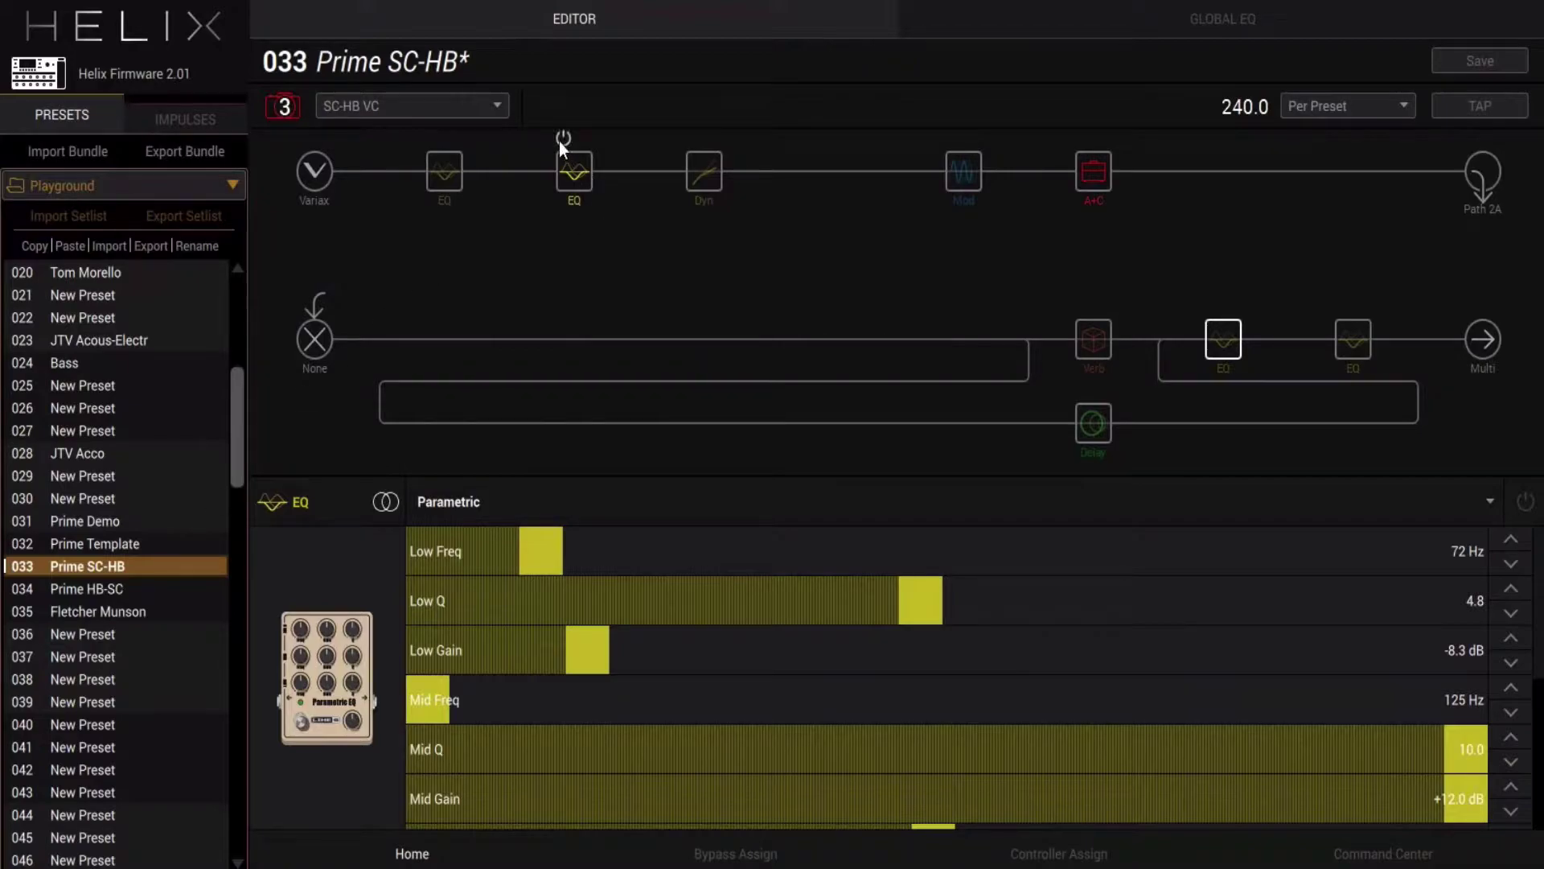
- Load preset 034 Prime HB-SC and select its HB-SC STD snapshot
click(111, 588)
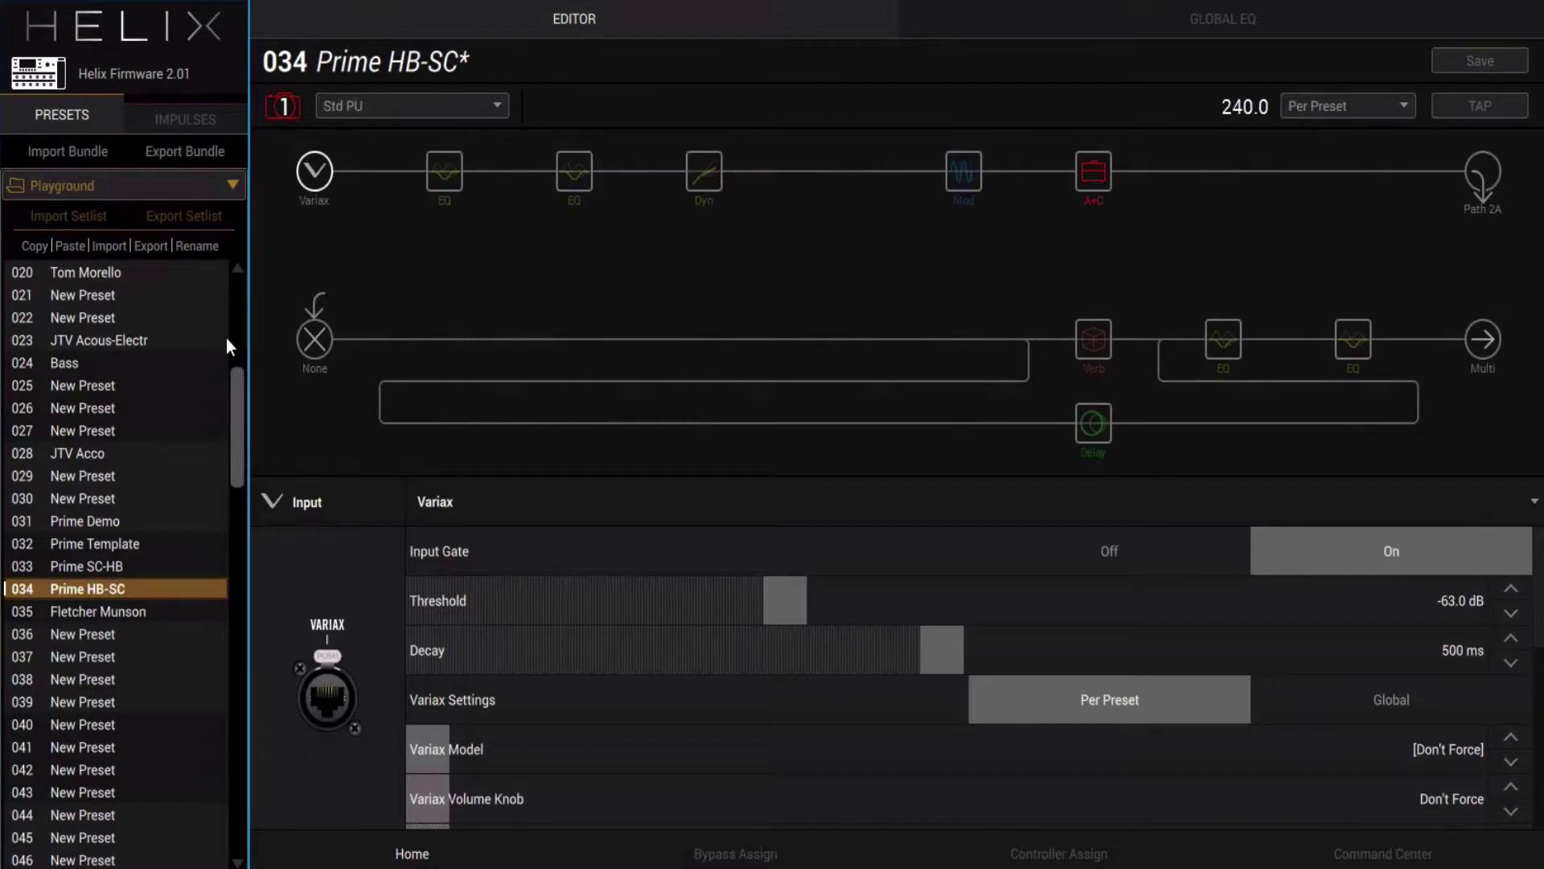
click(358, 105)
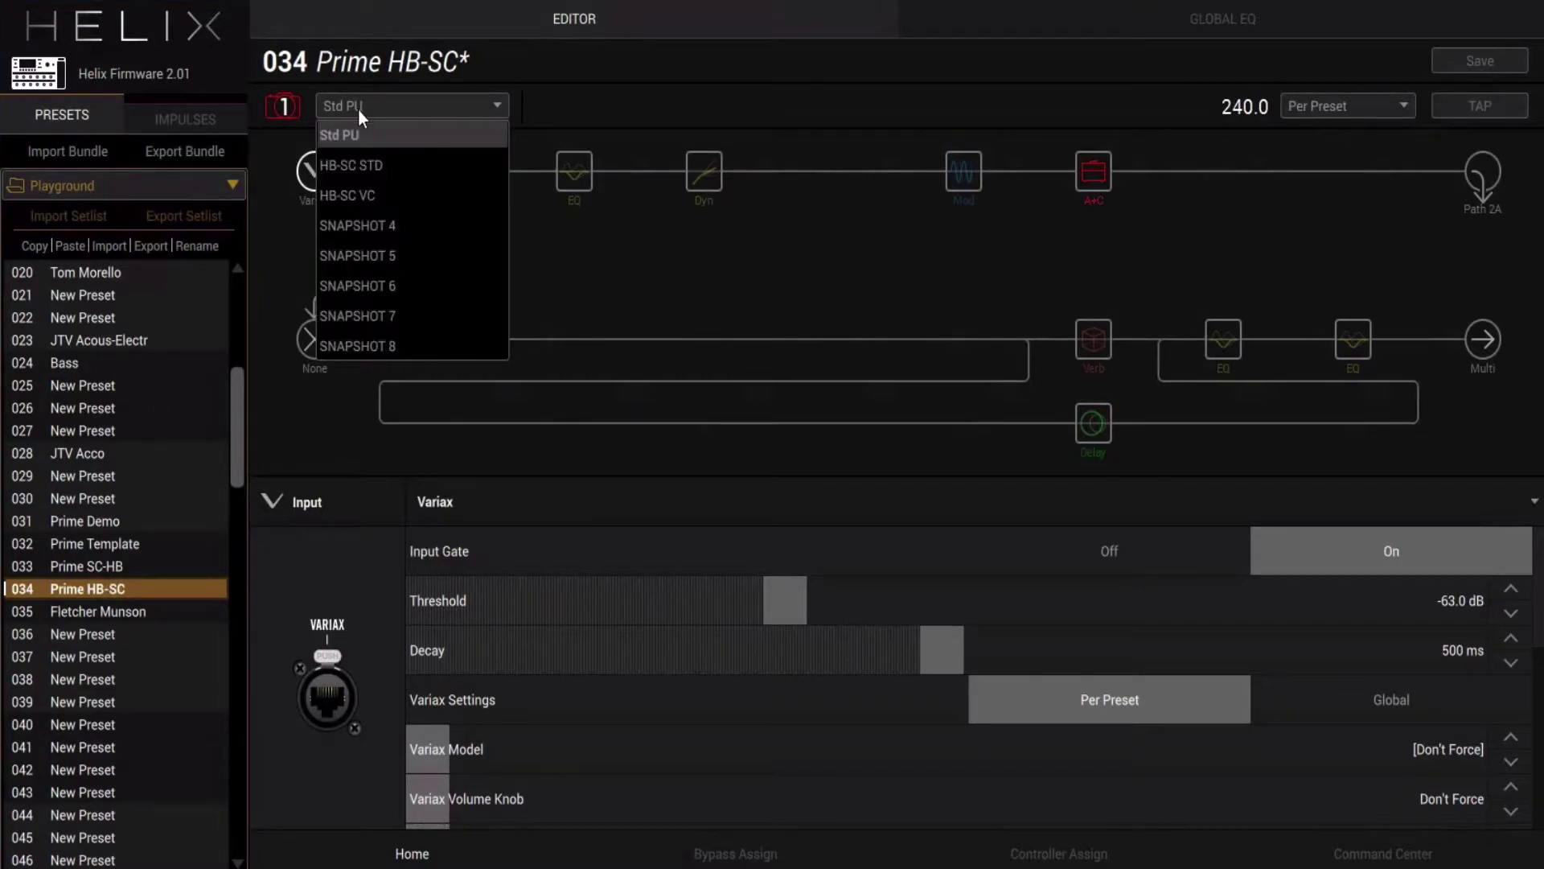
click(361, 171)
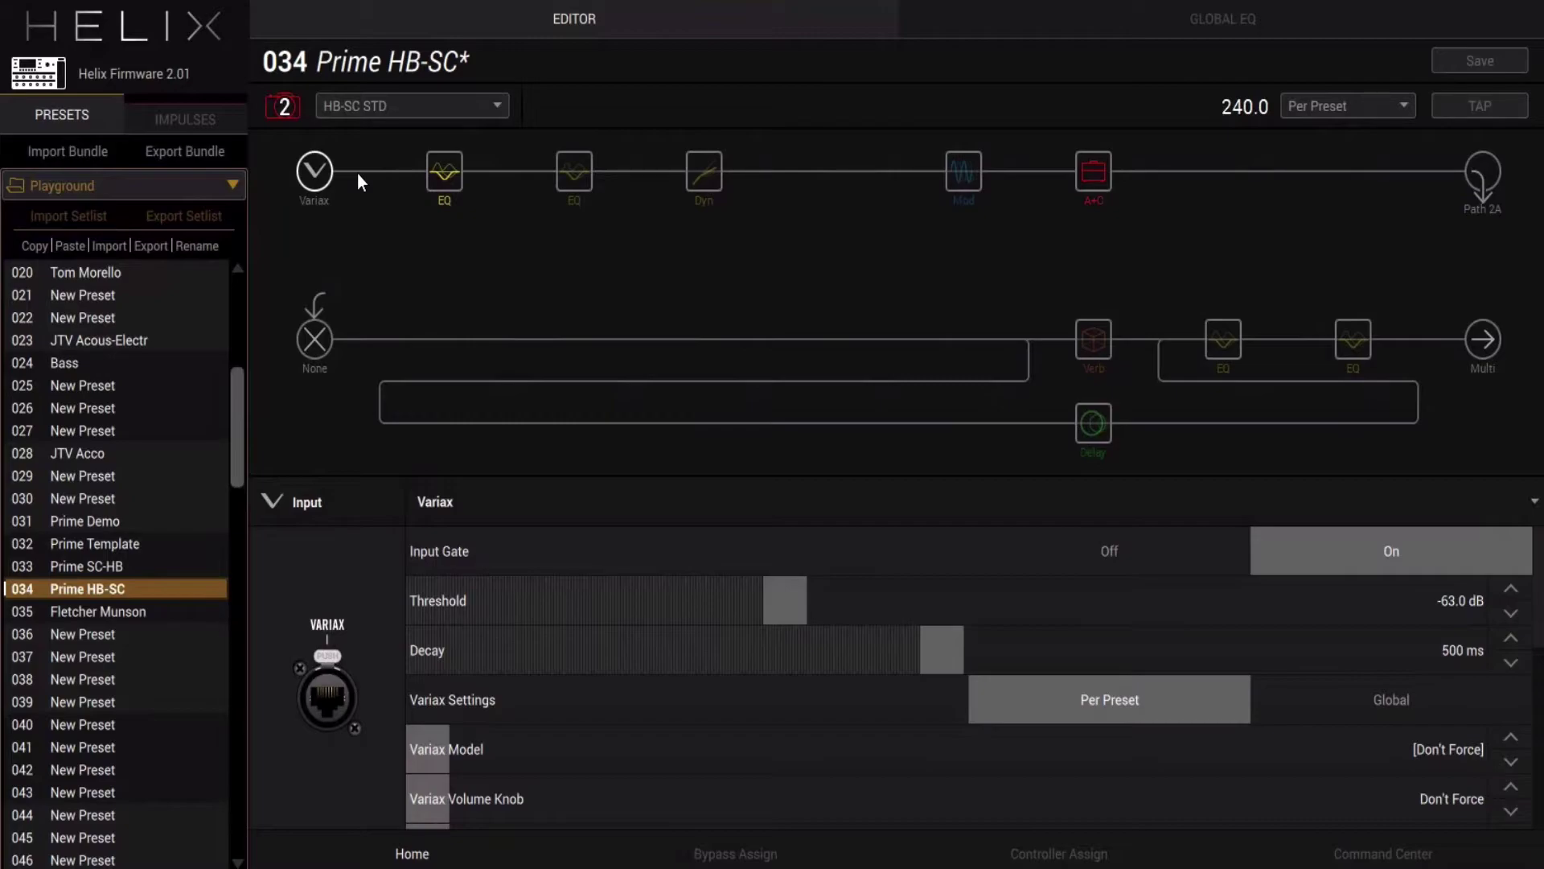
- Switch to the HB-SC VC snapshot, then return to Std PU
click(375, 108)
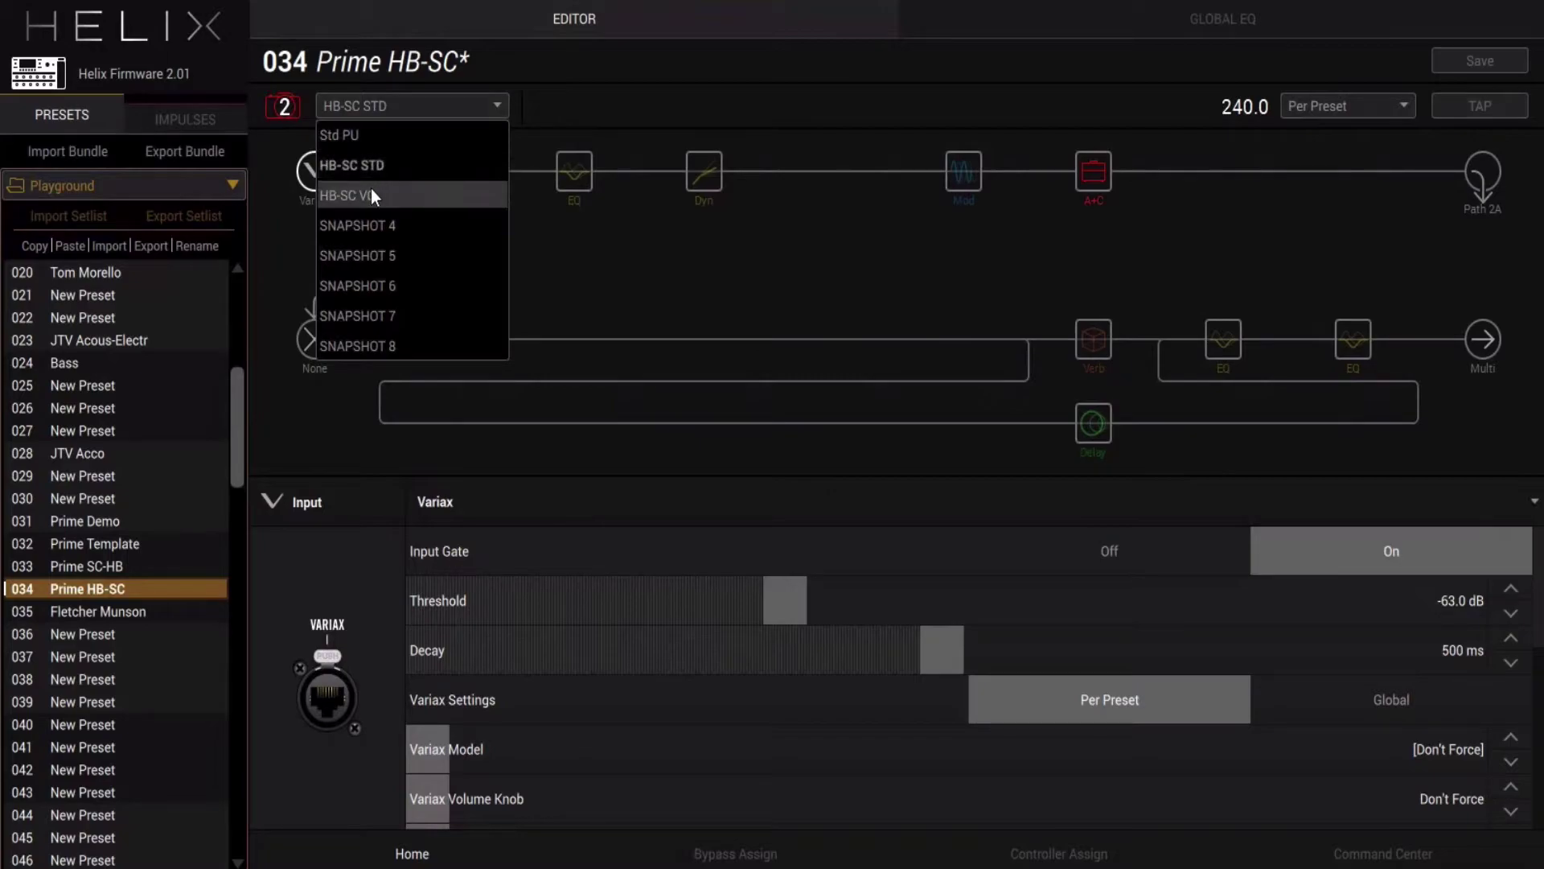
click(371, 189)
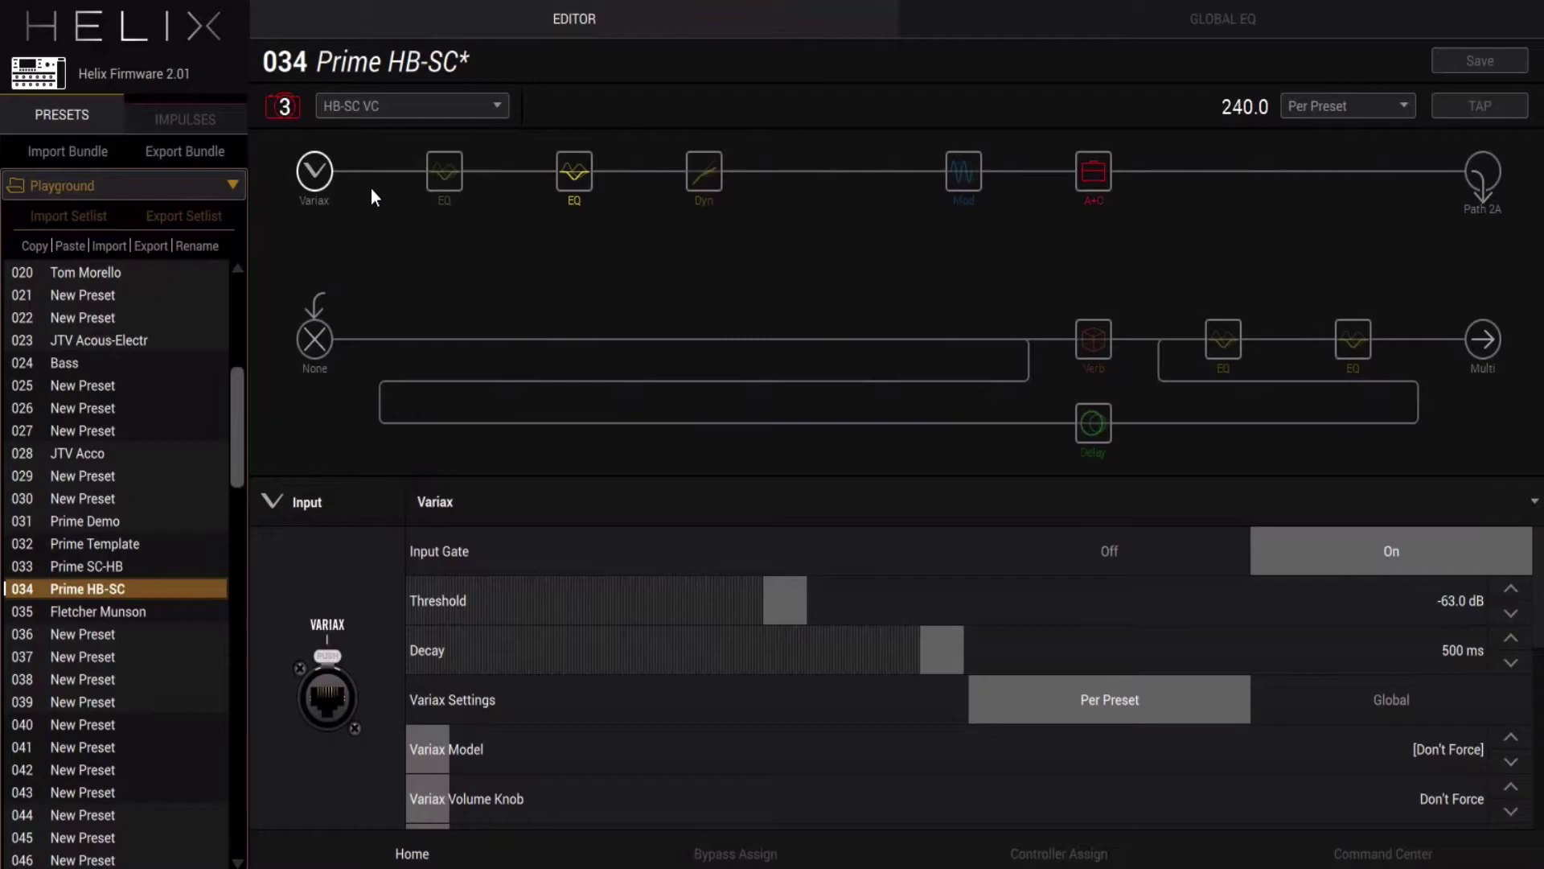
click(385, 104)
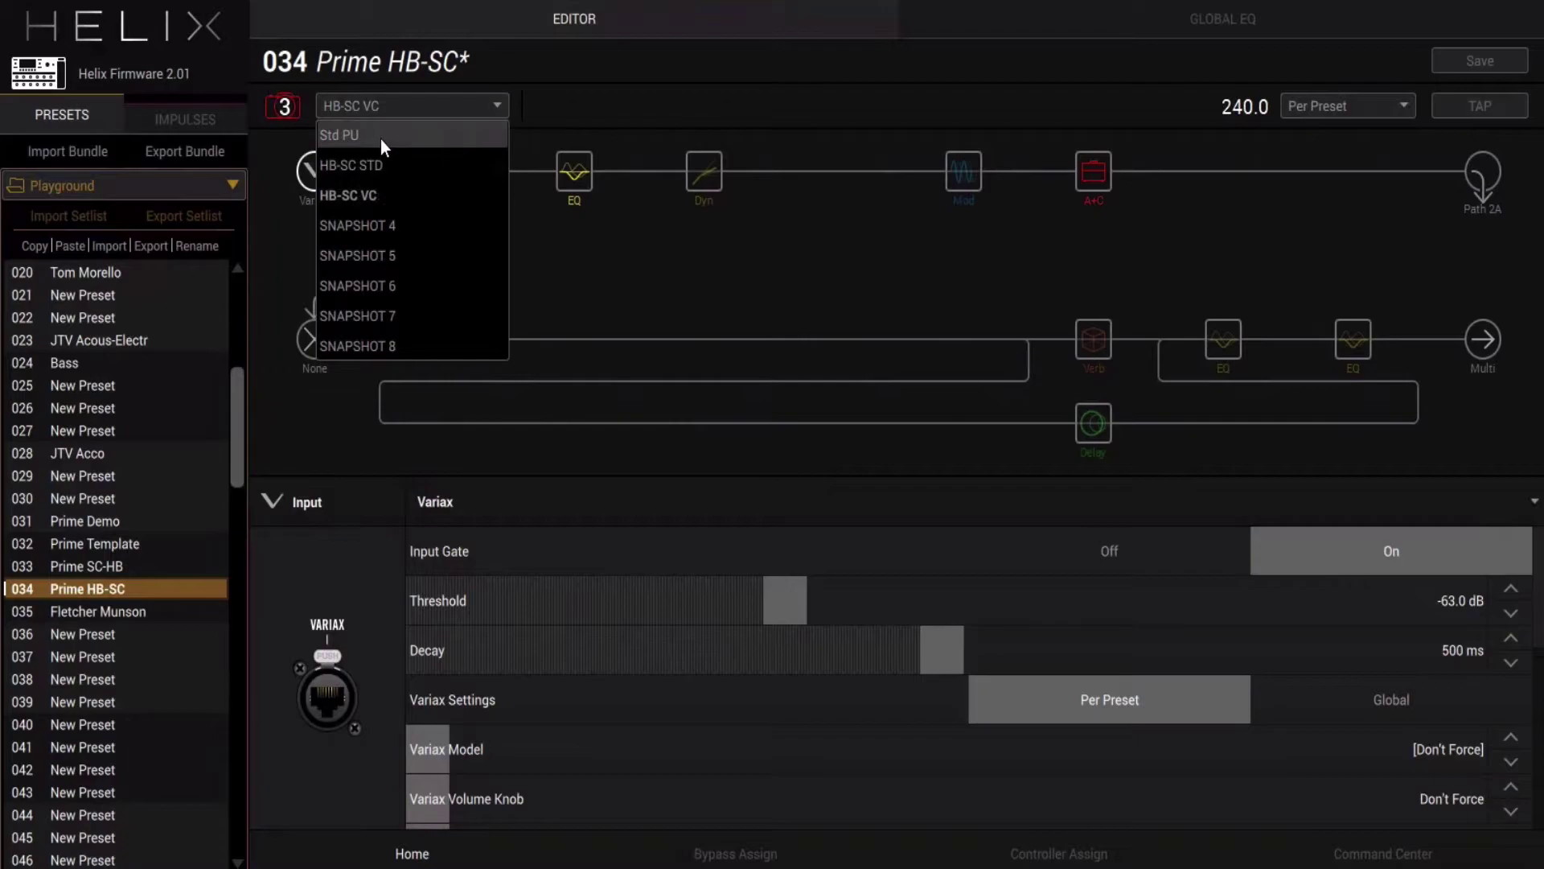
click(380, 139)
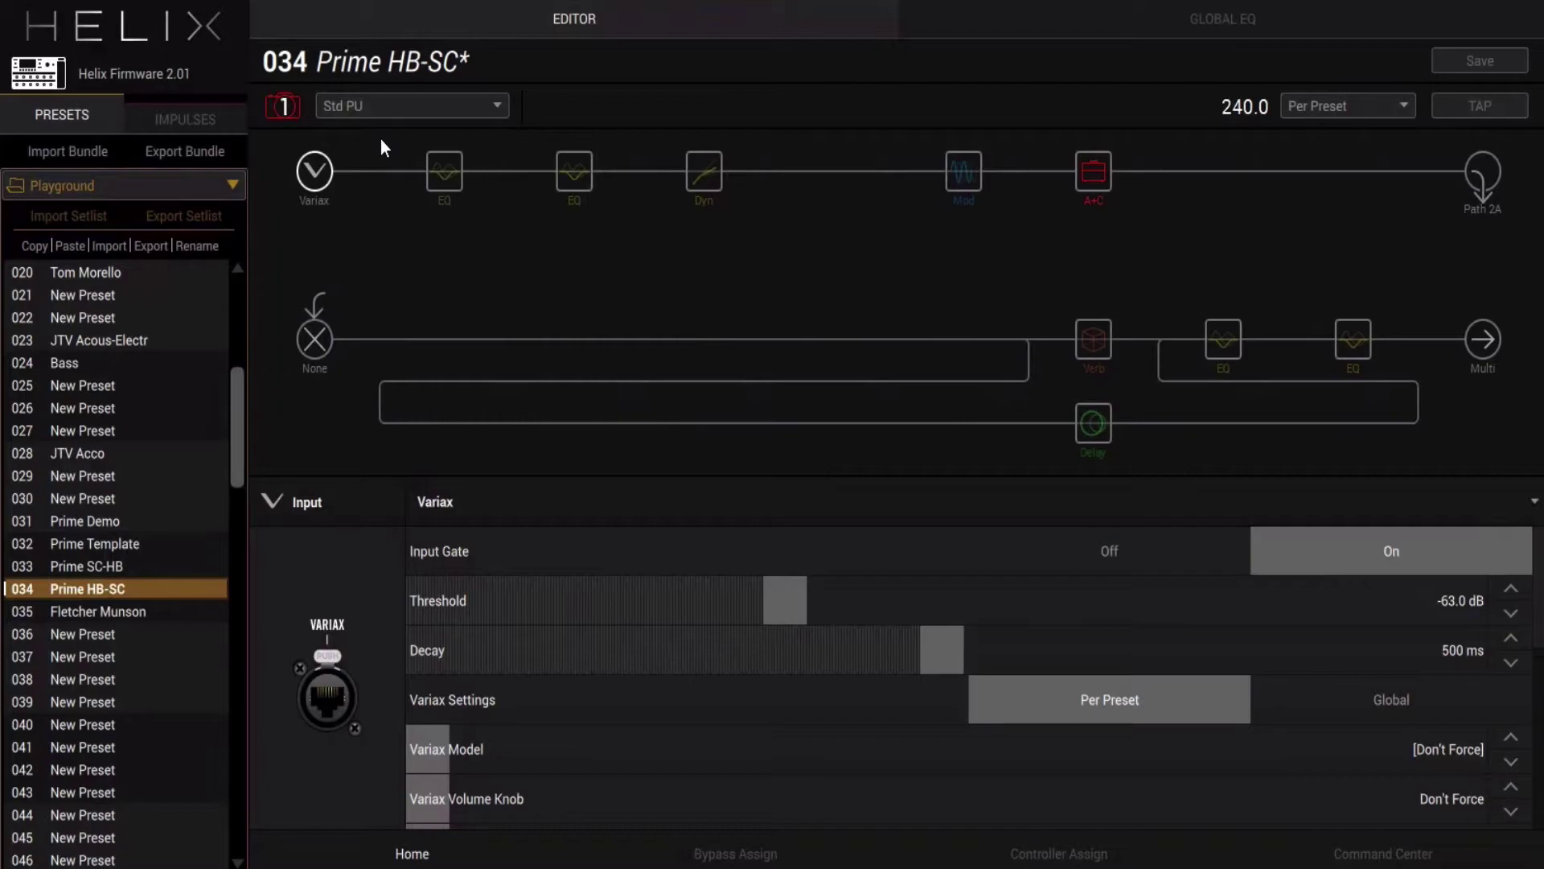
- Power on the LA Studio Comp Dyn block and drag leftward along the signal chain
click(699, 138)
drag(962, 173, 706, 169)
- Toggle Delay on and off, enable Reverb, re-enable Delay, then bypass both blocks
click(1085, 391)
click(1086, 386)
click(1083, 304)
click(1082, 390)
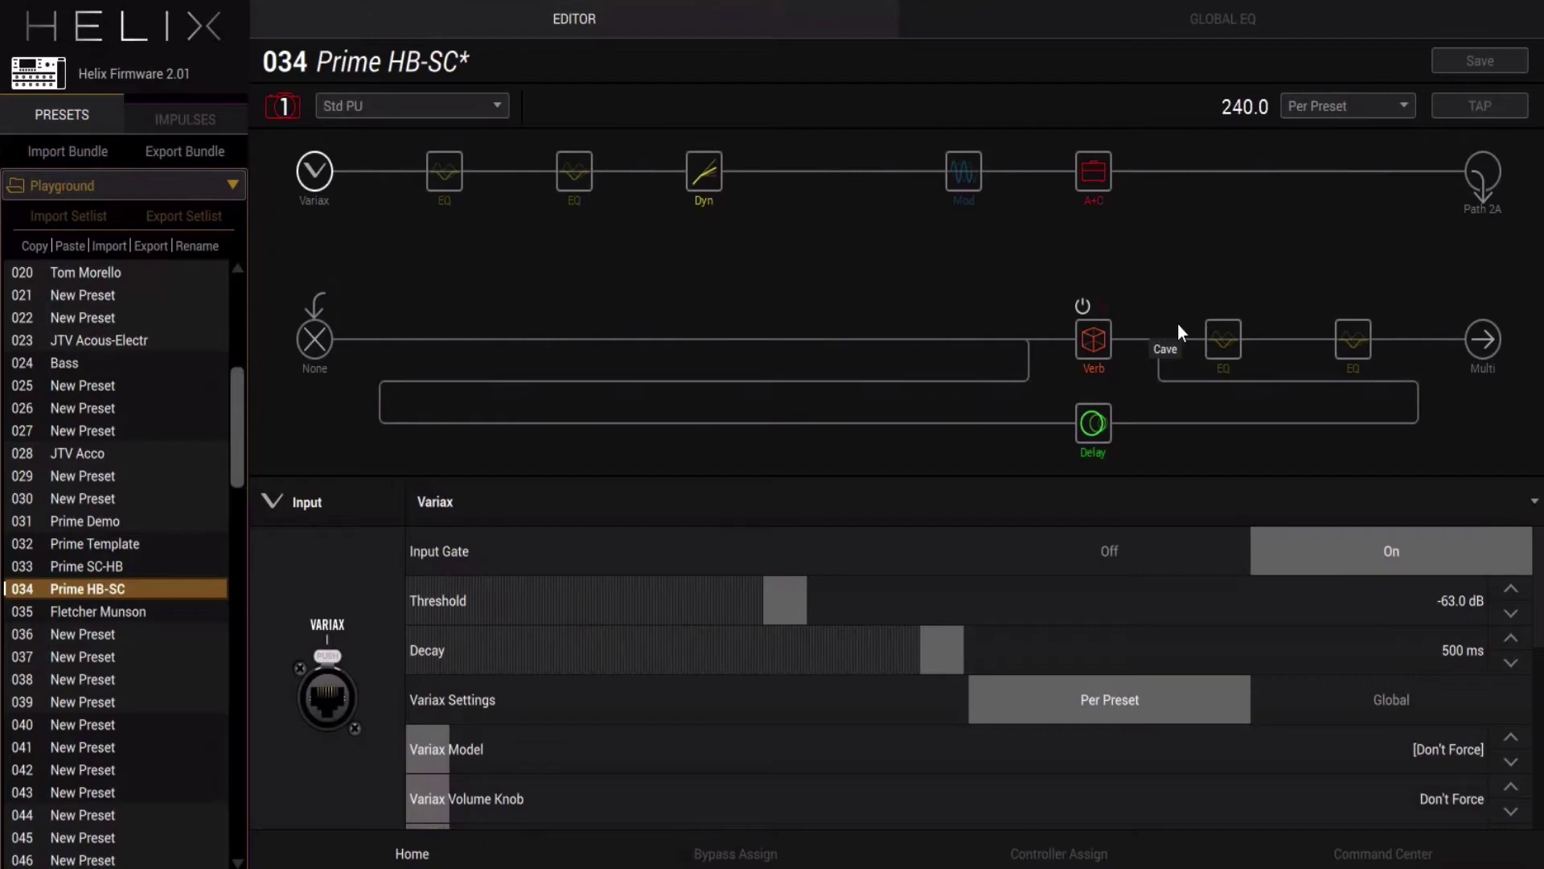
click(1224, 344)
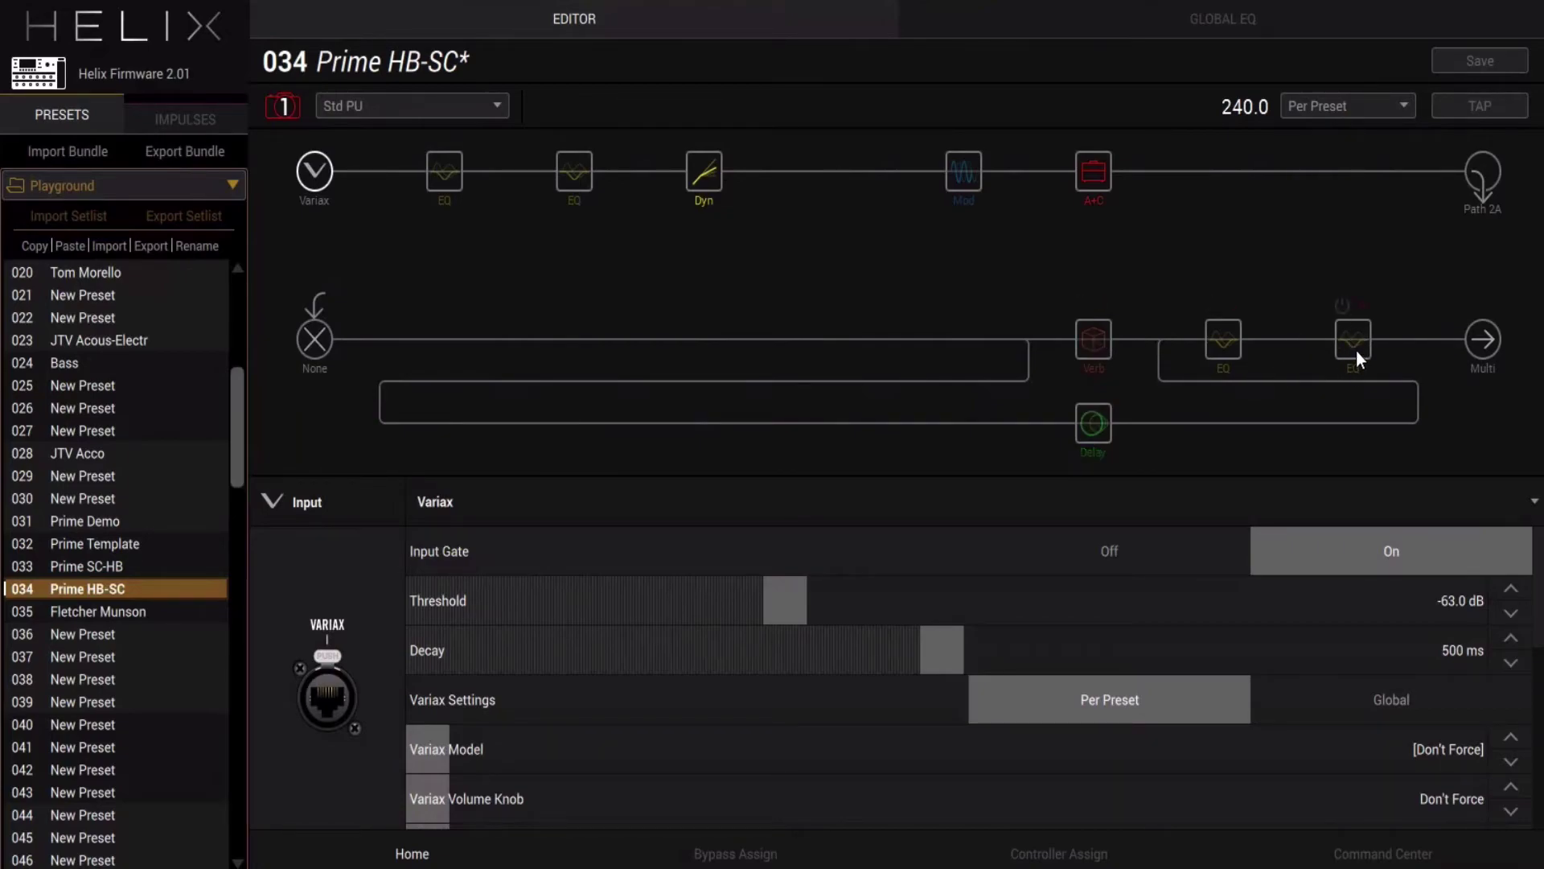
- Power on the right-hand EQ block, then the Delay and Verb blocks
click(1342, 309)
click(1092, 392)
click(1087, 312)
- Bypass the right-hand EQ block and enable the middle EQ block
click(1341, 311)
click(1211, 309)
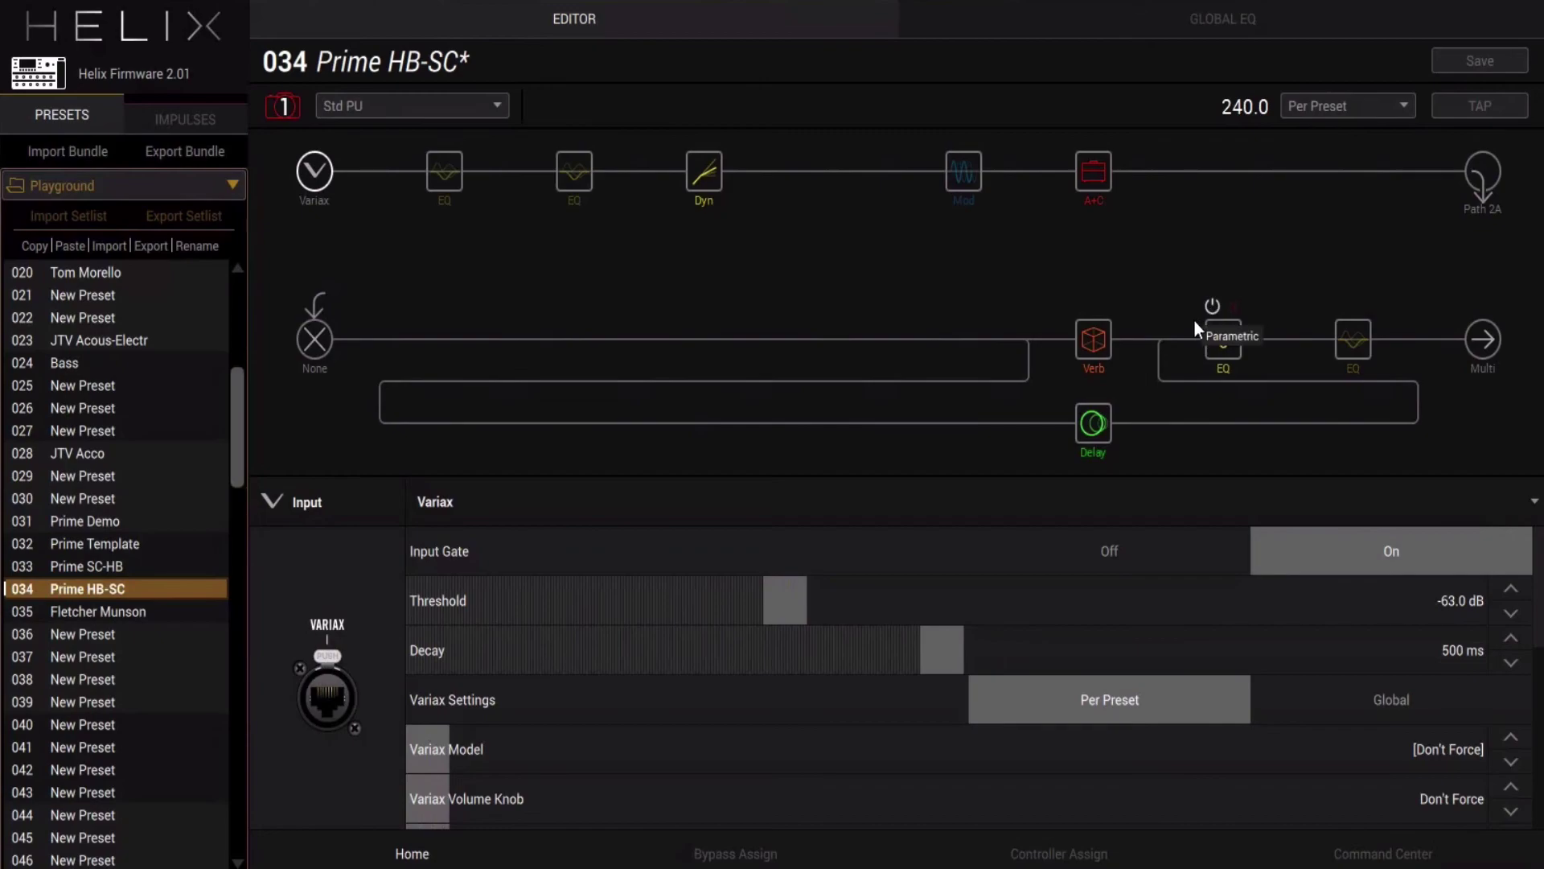